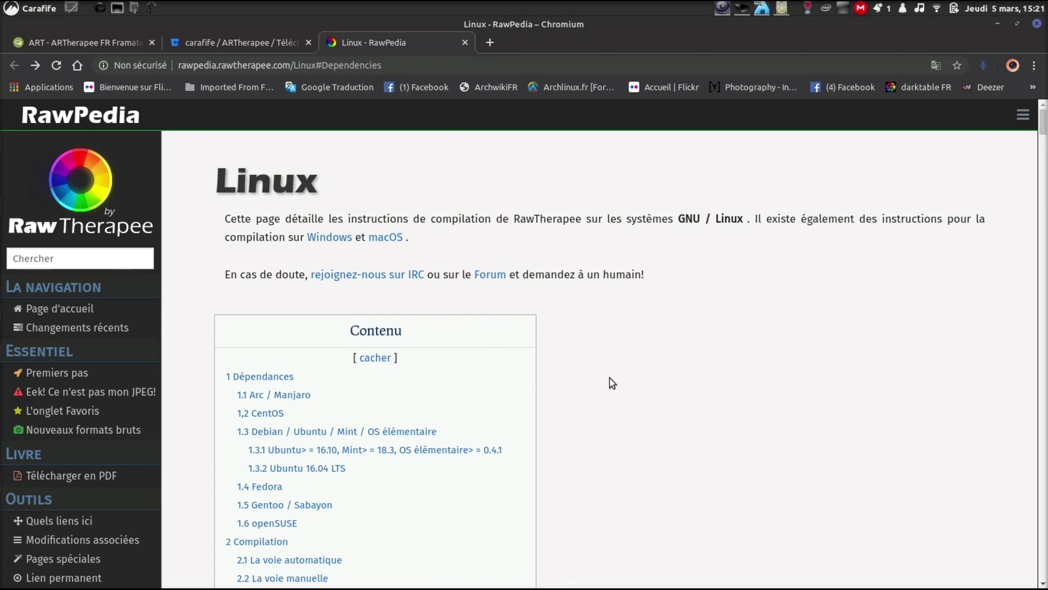
Step: Scroll through RawPedia's build dependency table down to the Arch/Manjaro install section
scroll(612, 382, "down", 2)
scroll(611, 382, "down", 2)
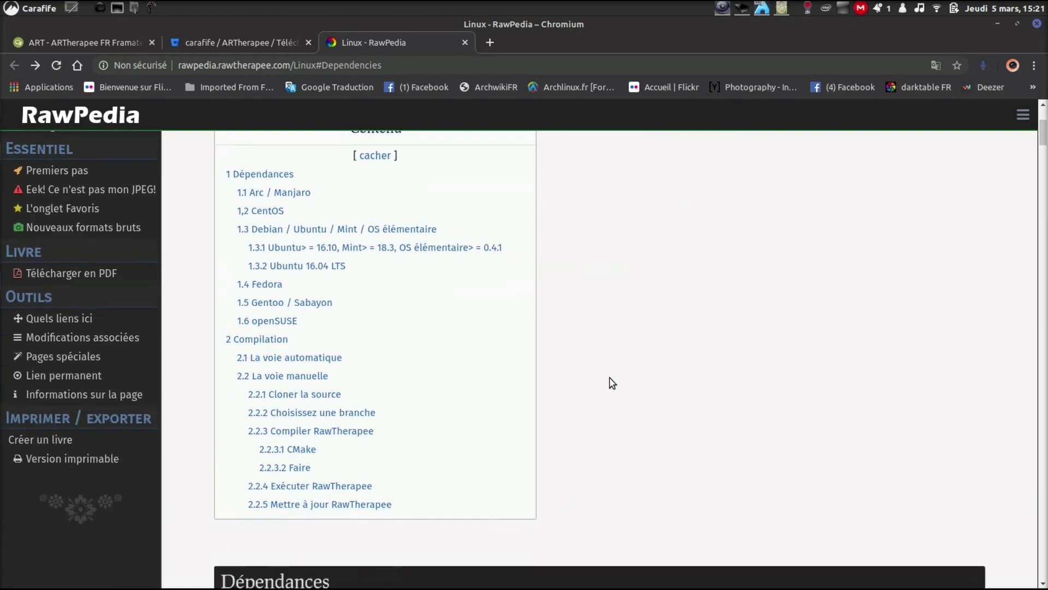
scroll(612, 382, "down", 5)
scroll(606, 381, "down", 4)
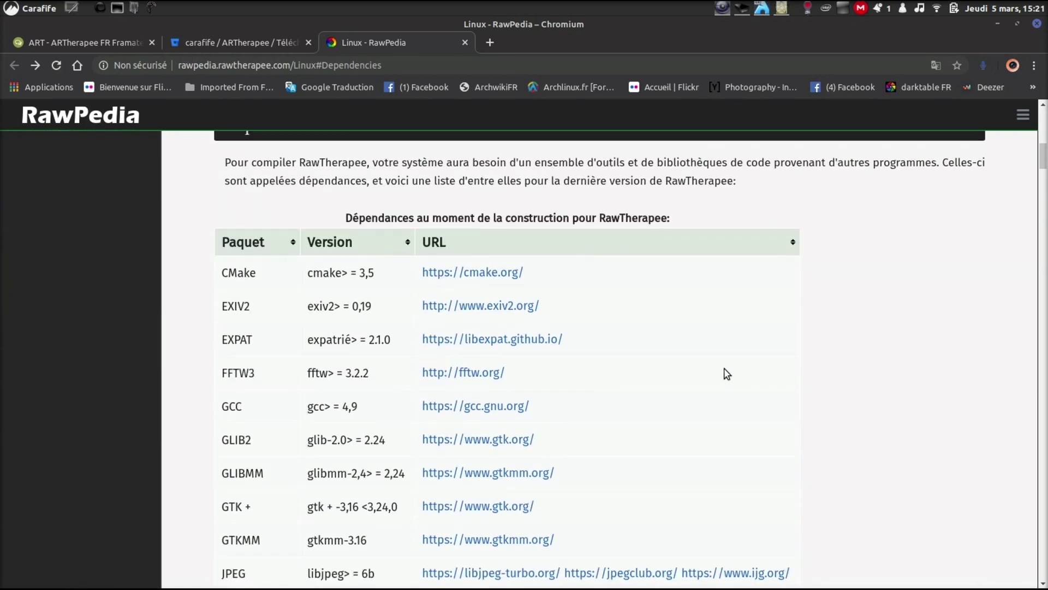
scroll(727, 374, "down", 3)
scroll(727, 380, "down", 3)
scroll(726, 382, "down", 3)
scroll(726, 384, "down", 2)
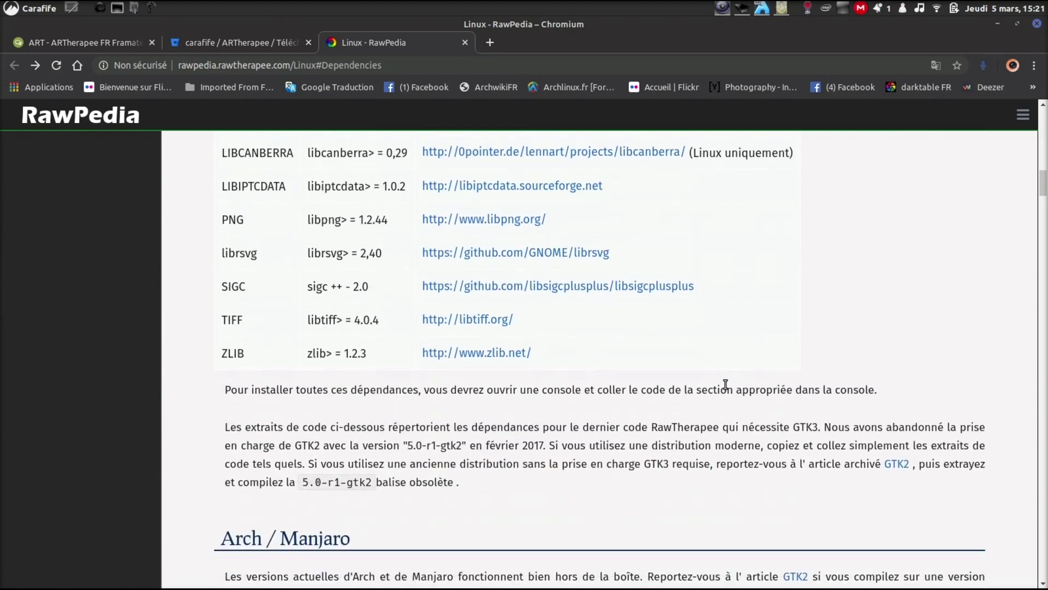
scroll(726, 384, "down", 5)
scroll(726, 390, "down", 2)
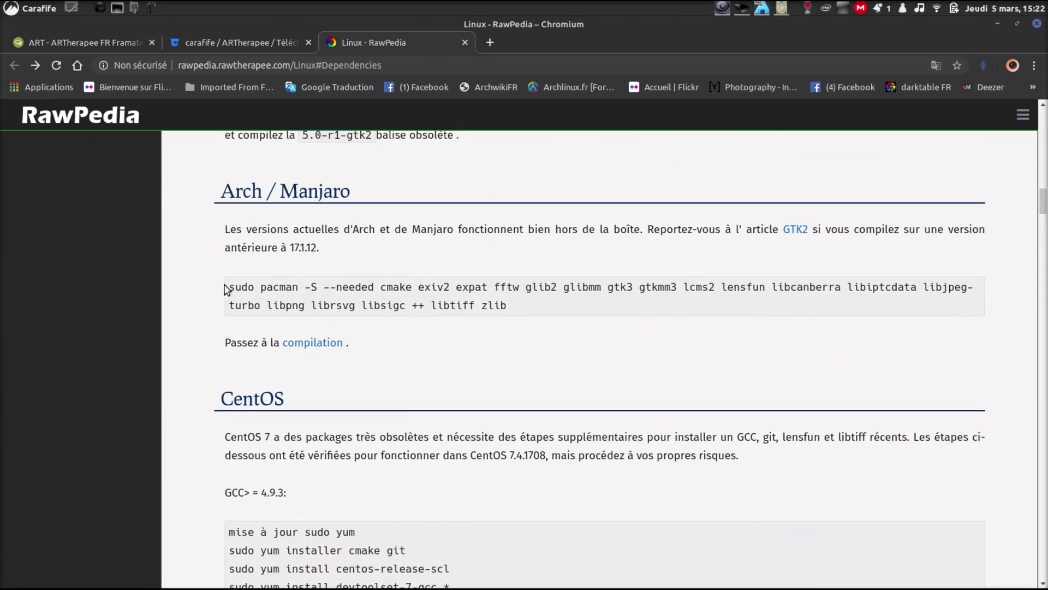
Step: Highlight the Arch/Manjaro pacman install command, then clear the selection
left_click_drag(228, 287, 516, 316)
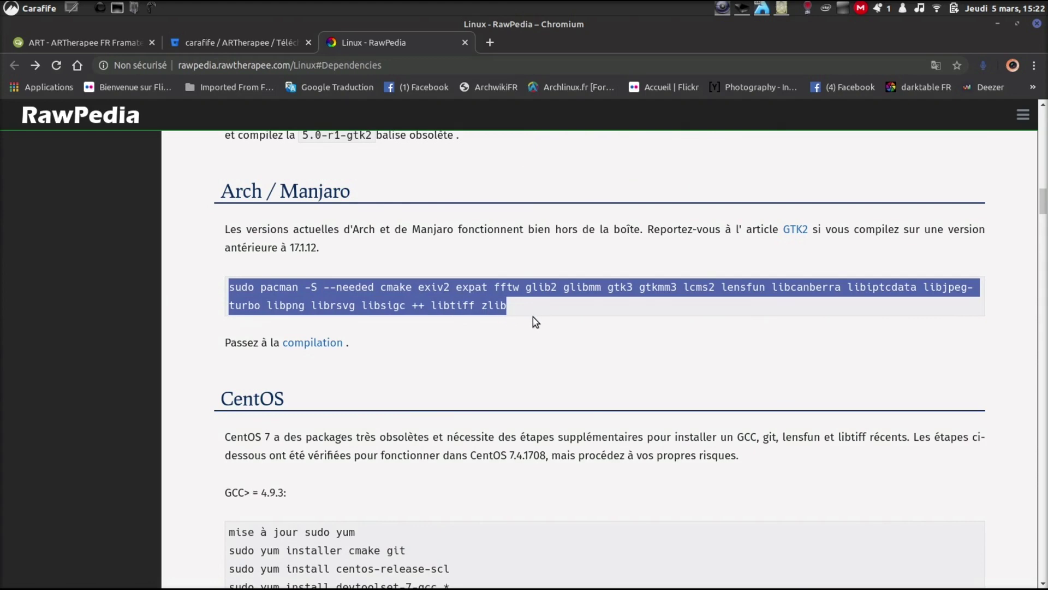
left_click(662, 373)
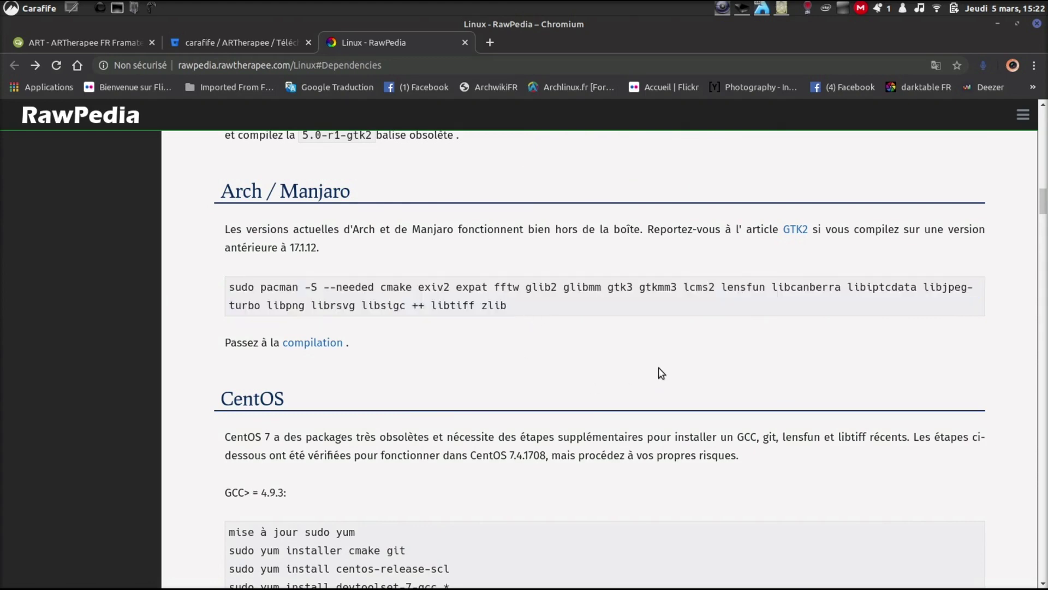
scroll(662, 374, "up", 6)
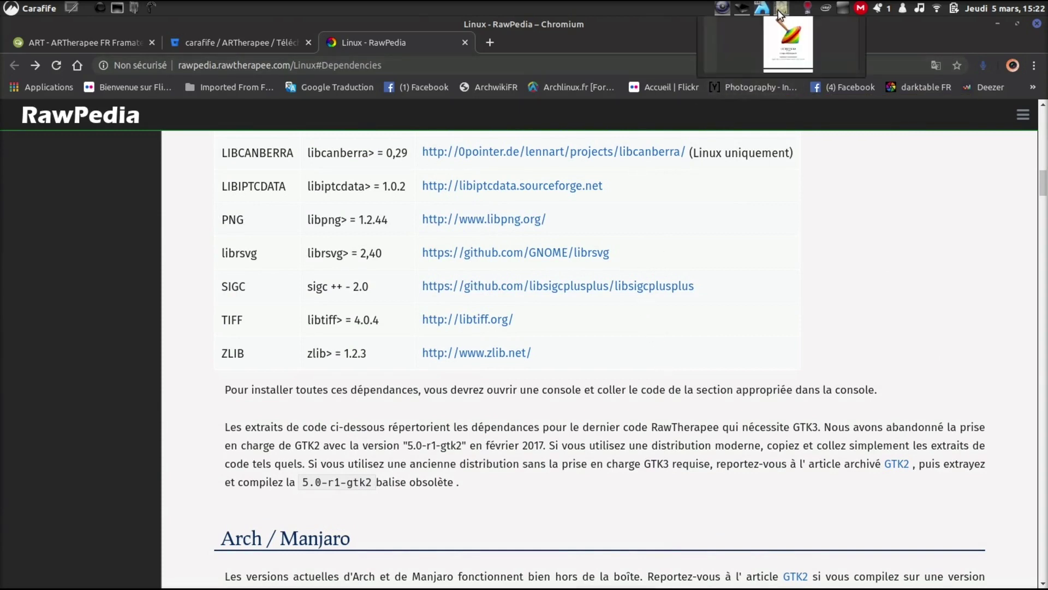
Step: Open Compilation_ART_V1.pdf from the ARTherapee Bitbucket downloads in the PDF viewer
left_click(273, 38)
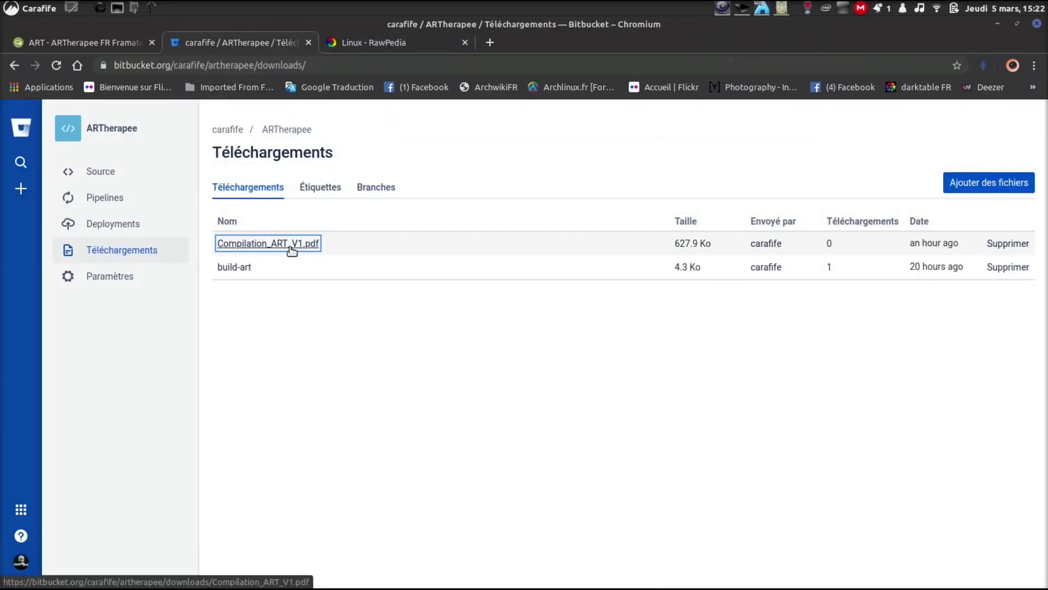
left_click(784, 10)
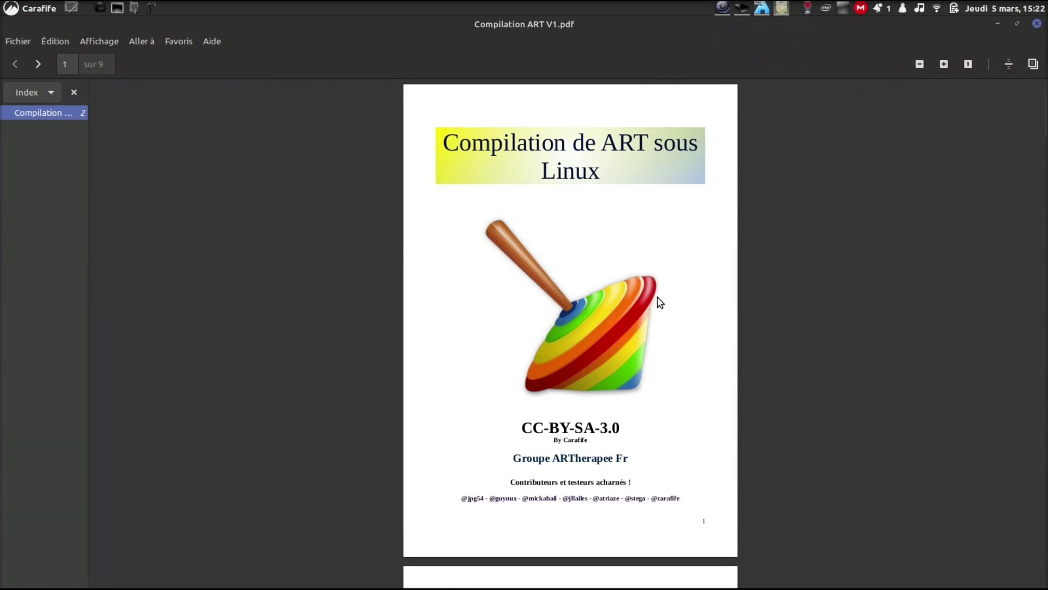
Step: Page through the compilation guide from its cover to page 7's build-art launch commands
scroll(658, 297, "down", 5)
scroll(658, 297, "down", 2)
scroll(658, 297, "down", 2)
scroll(657, 297, "down", 1)
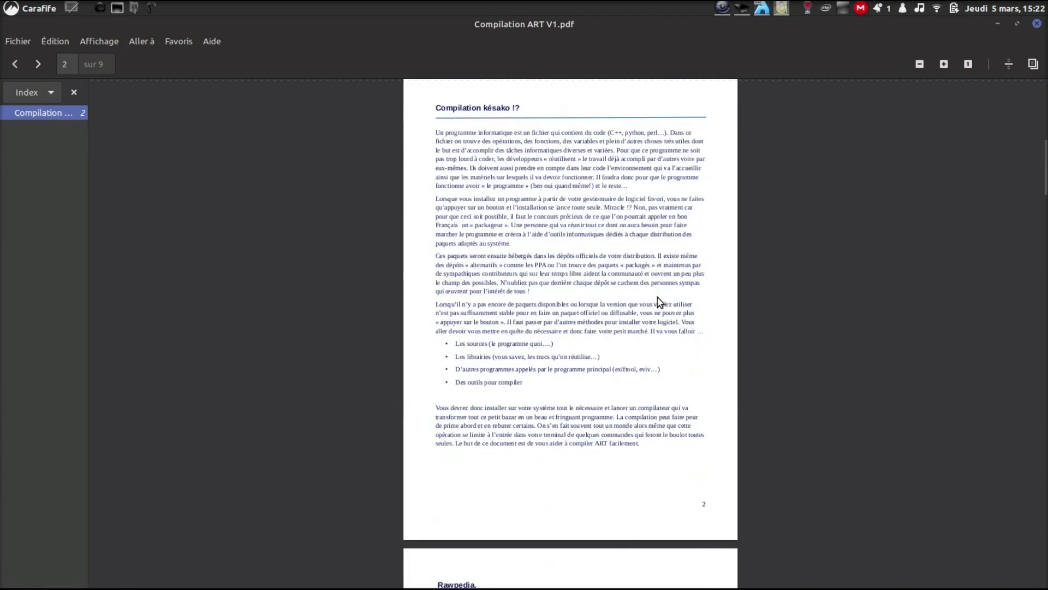
scroll(657, 297, "down", 1)
scroll(657, 297, "down", 2)
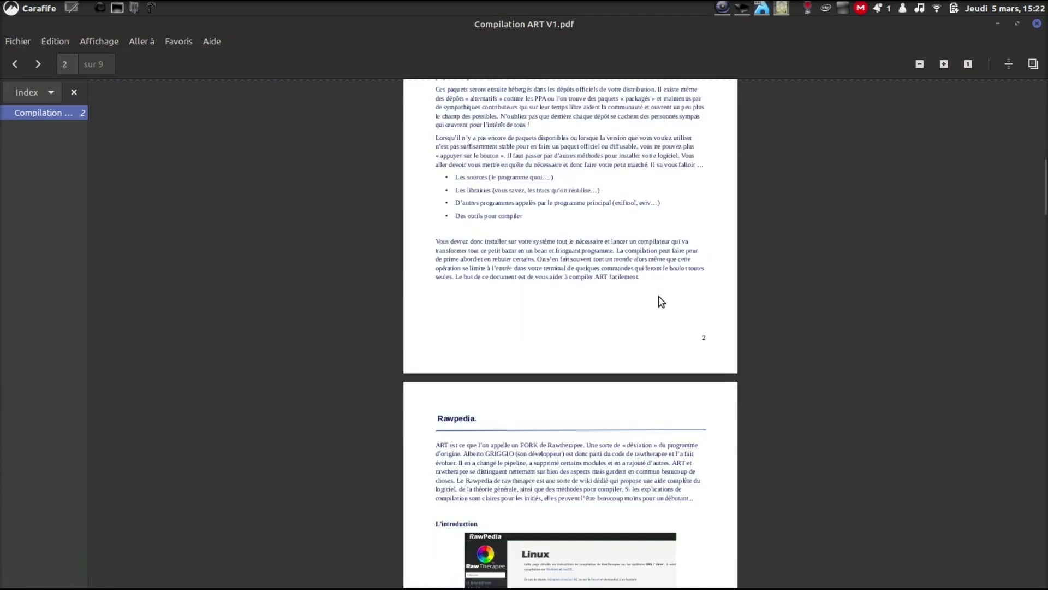
scroll(661, 302, "down", 4)
scroll(660, 301, "down", 1)
scroll(661, 301, "down", 1)
scroll(659, 296, "down", 1)
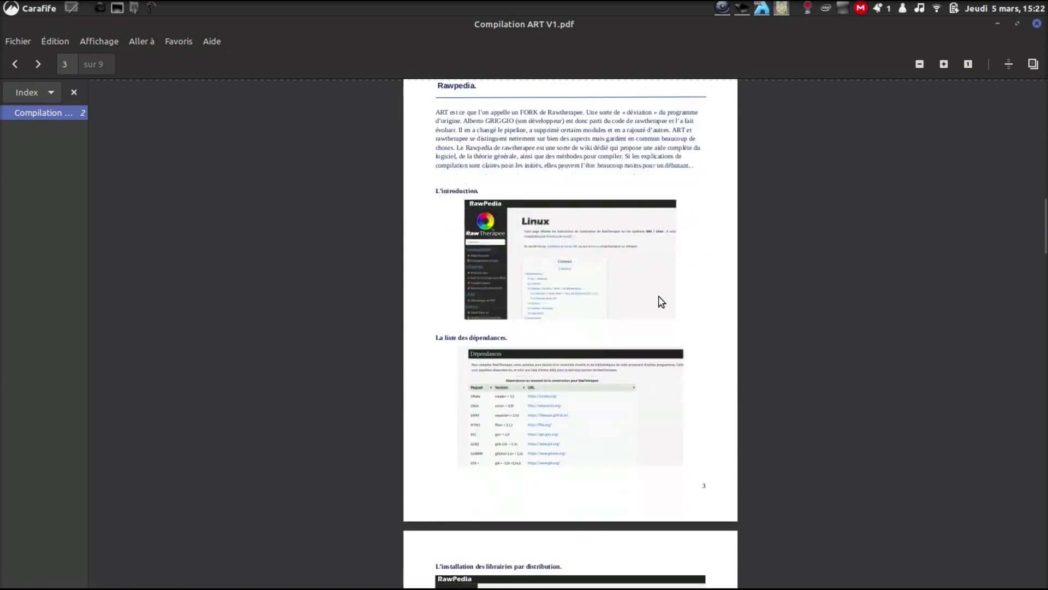
scroll(658, 296, "down", 5)
scroll(659, 296, "down", 1)
scroll(658, 296, "down", 3)
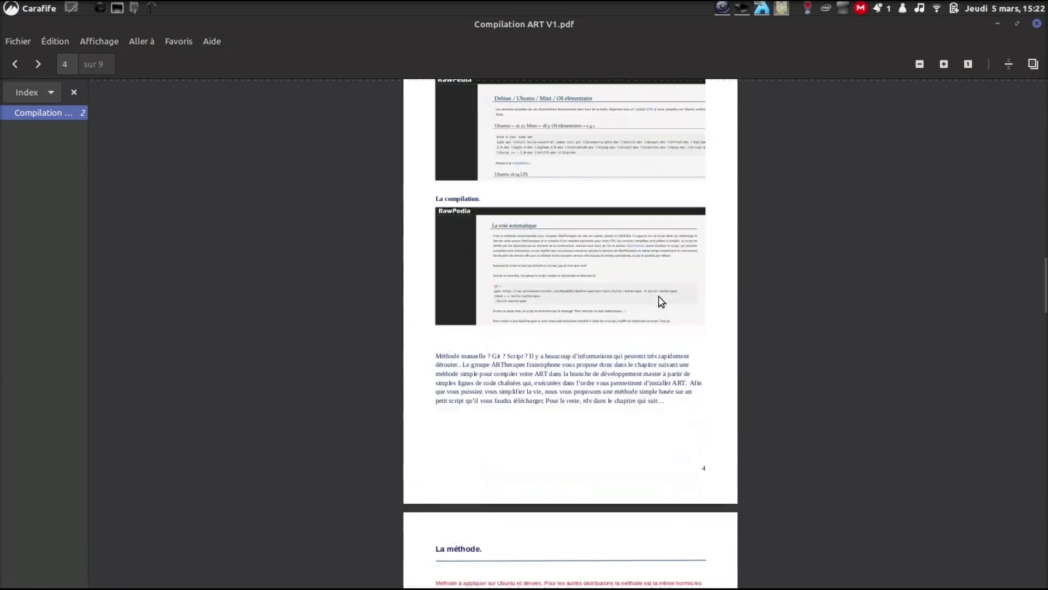
scroll(658, 296, "down", 4)
scroll(659, 296, "down", 5)
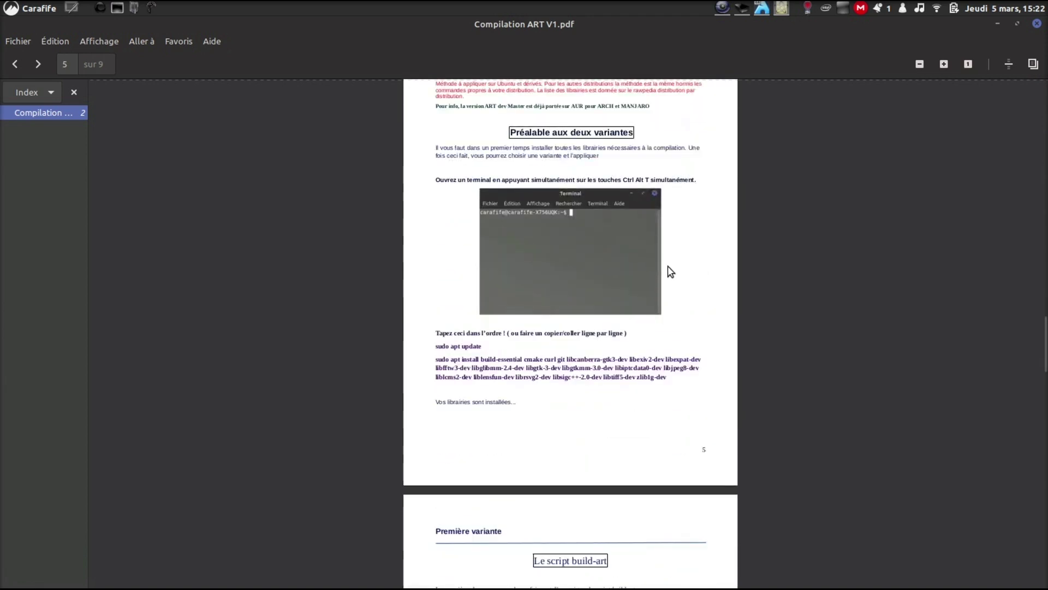
scroll(674, 288, "down", 1)
scroll(675, 289, "down", 3)
scroll(676, 289, "down", 1)
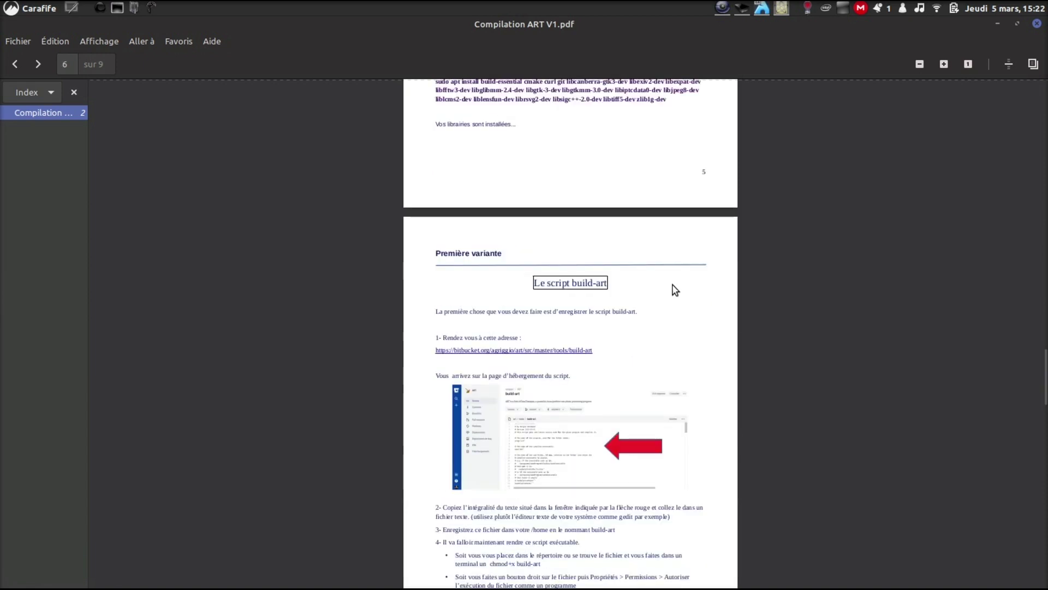
scroll(674, 289, "down", 3)
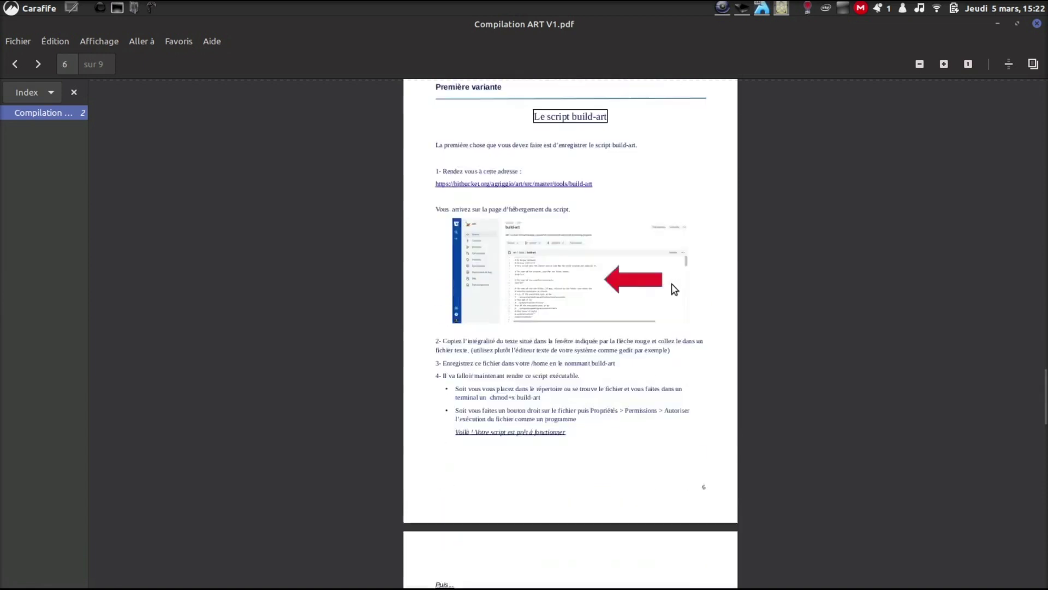
scroll(674, 289, "down", 1)
scroll(675, 290, "down", 4)
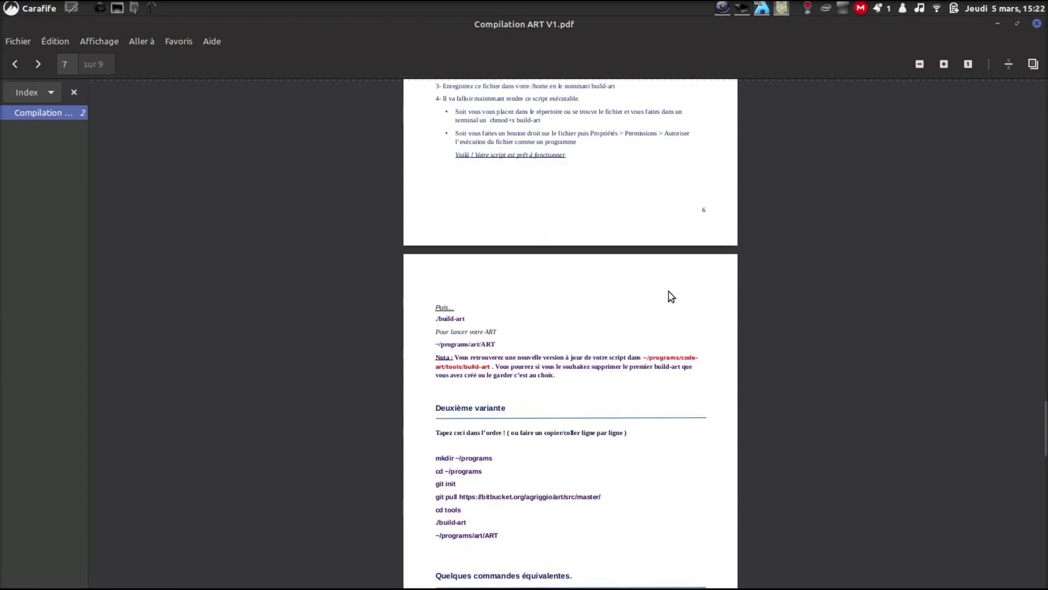
Step: Highlight the build-art script path and the commands table, clearing each selection afterward
left_click_drag(639, 357, 694, 367)
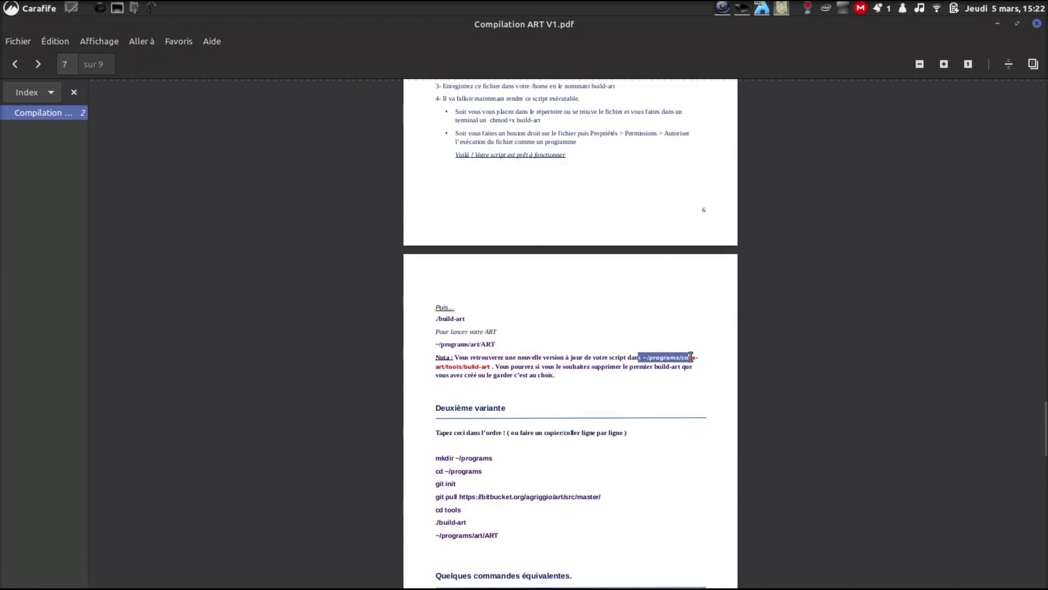
left_click(688, 389)
scroll(689, 391, "down", 3)
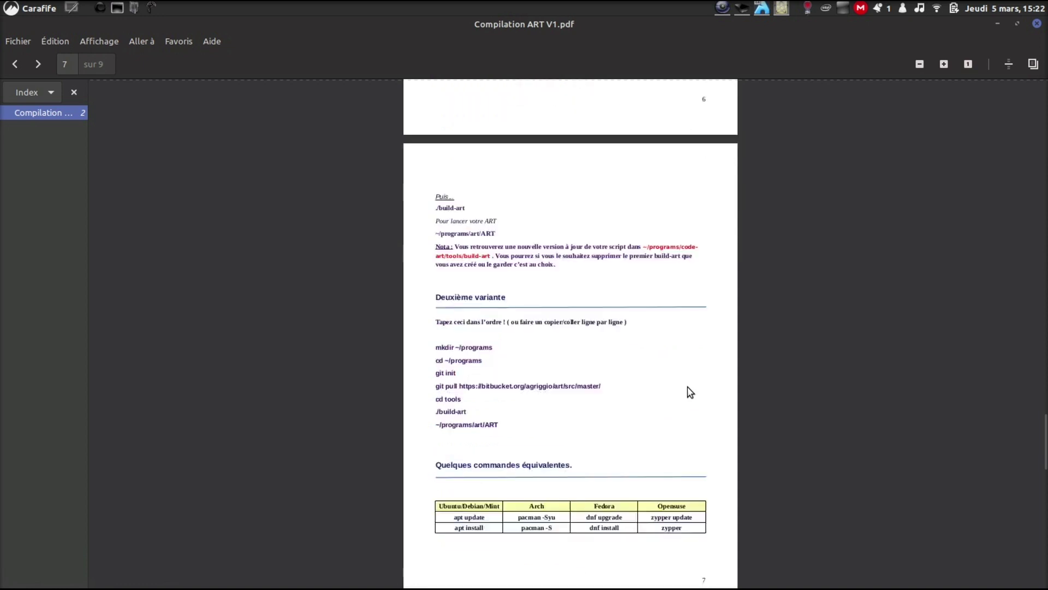
scroll(690, 392, "down", 3)
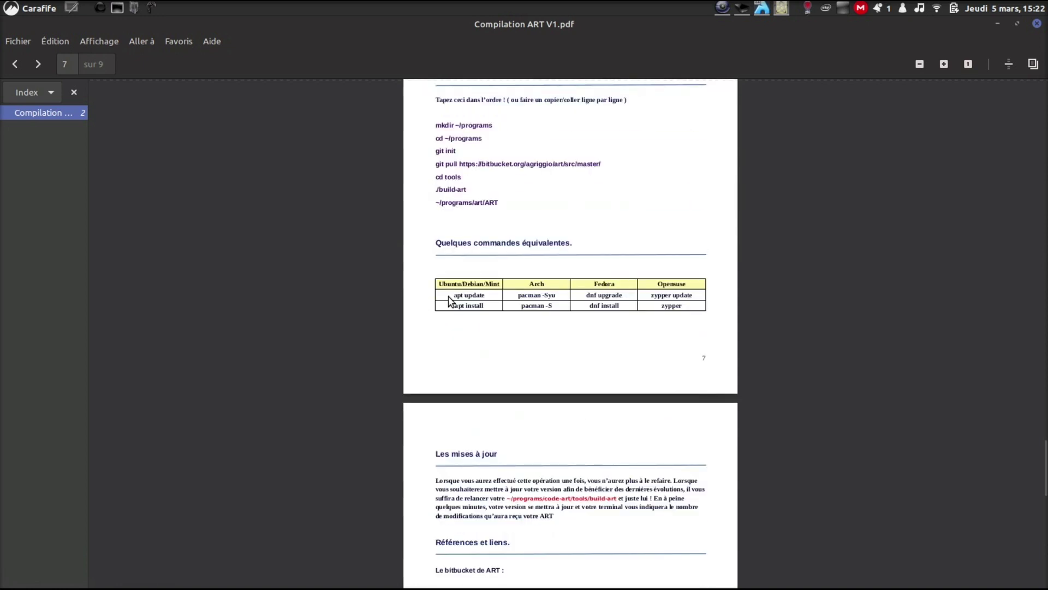
left_click_drag(460, 297, 626, 338)
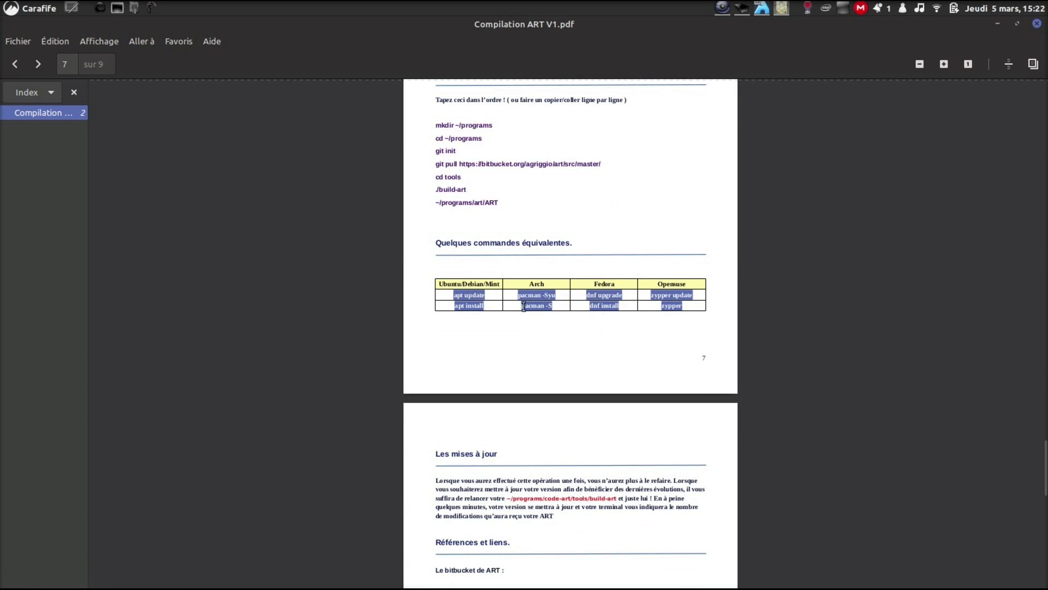
left_click(545, 304)
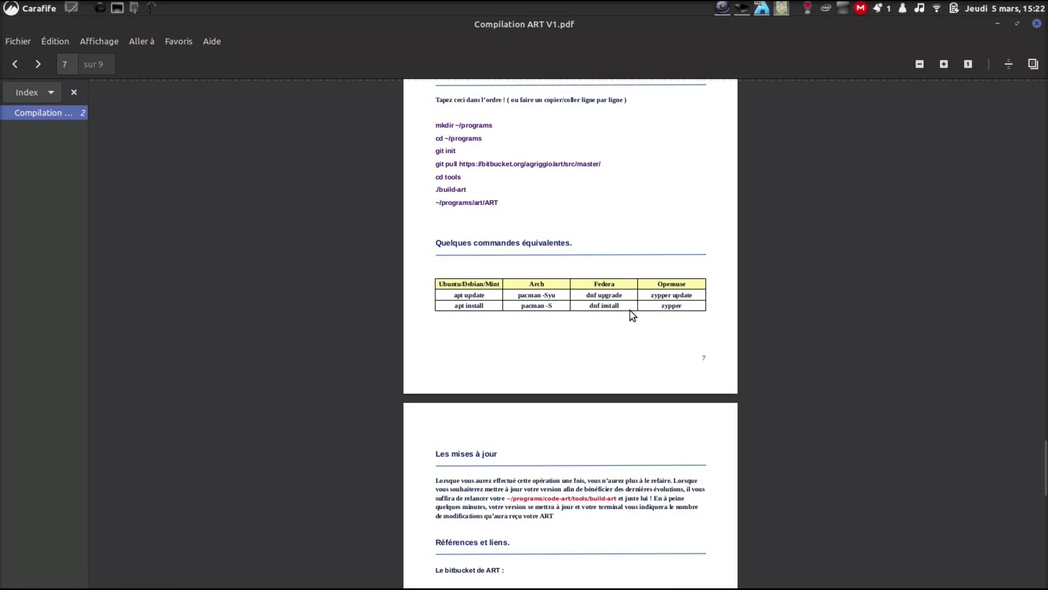
Step: Read pages 8 and 9 through the closing thanks, then minimize the PDF viewer
scroll(655, 317, "down", 5)
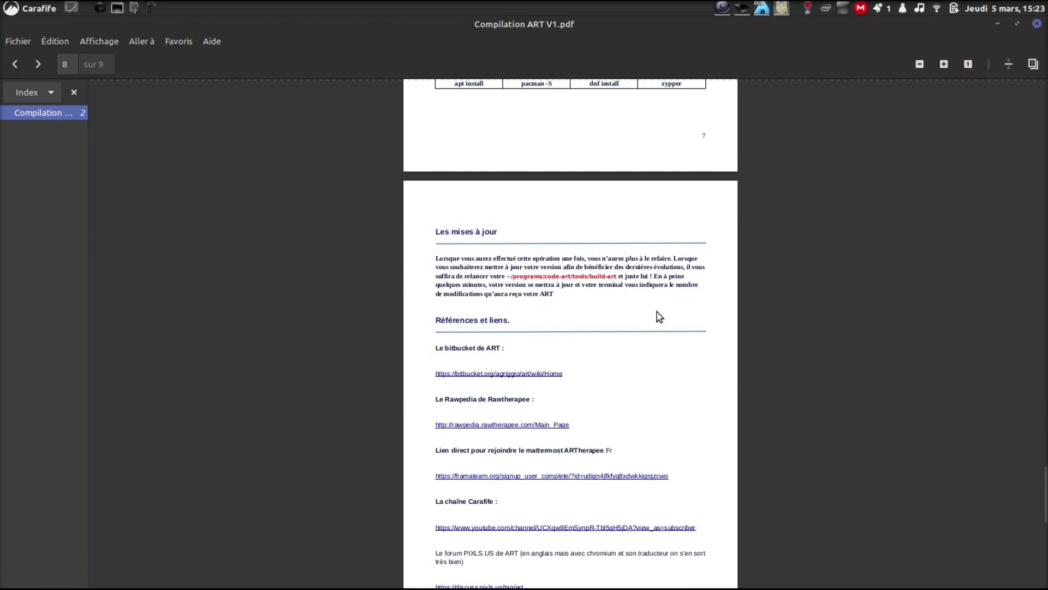
scroll(657, 307, "down", 3)
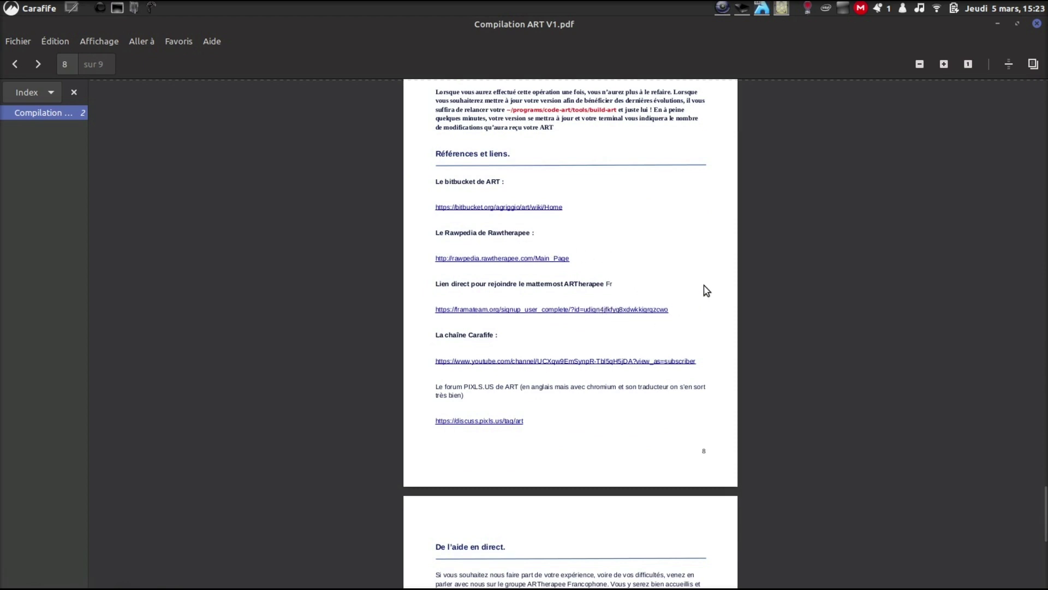
scroll(693, 293, "down", 1)
scroll(689, 294, "down", 2)
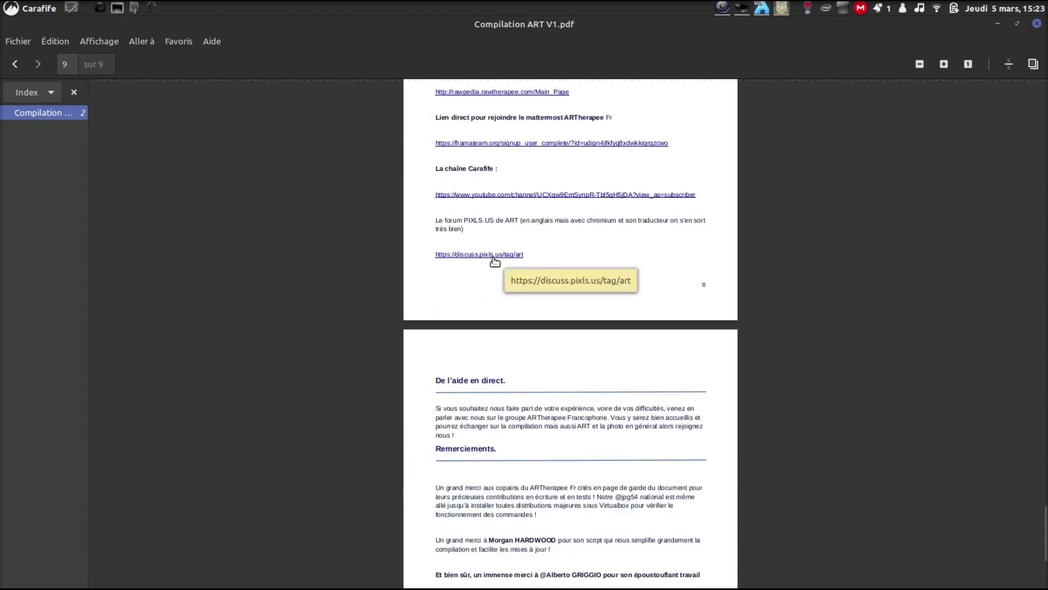
scroll(597, 289, "down", 3)
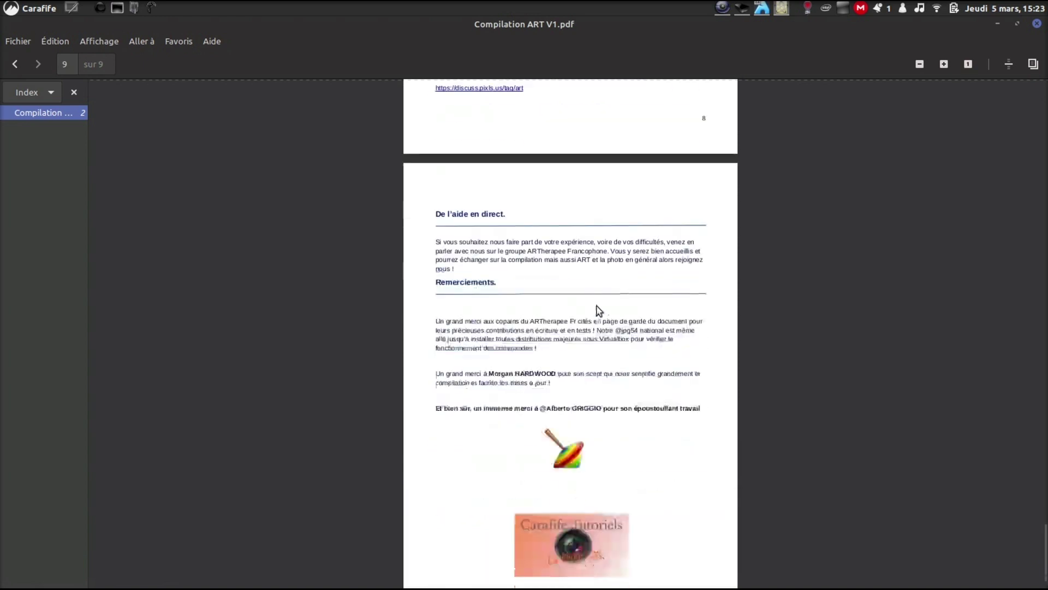
left_click(998, 23)
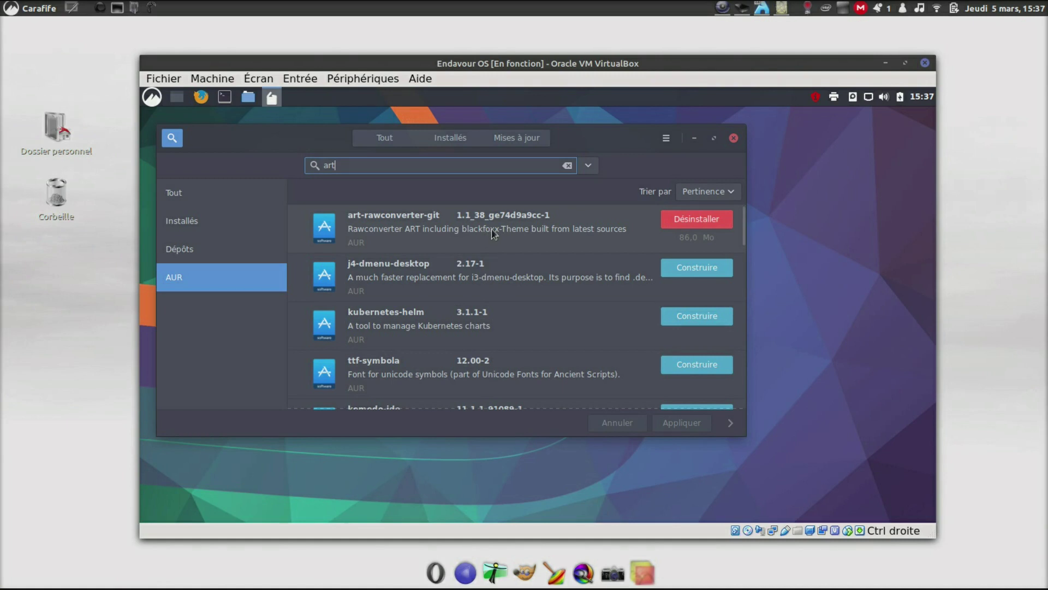
Step: Verify 'Activer la prise en charge d'AUR' is enabled in Pamac's AUR preferences, then close them
left_click(668, 144)
left_click(633, 239)
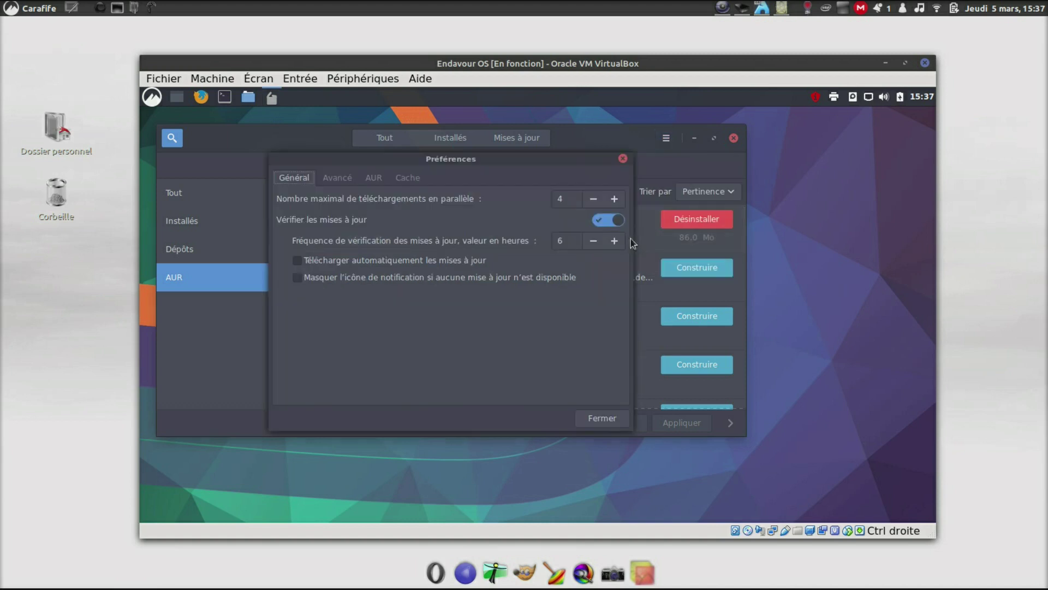
left_click(374, 178)
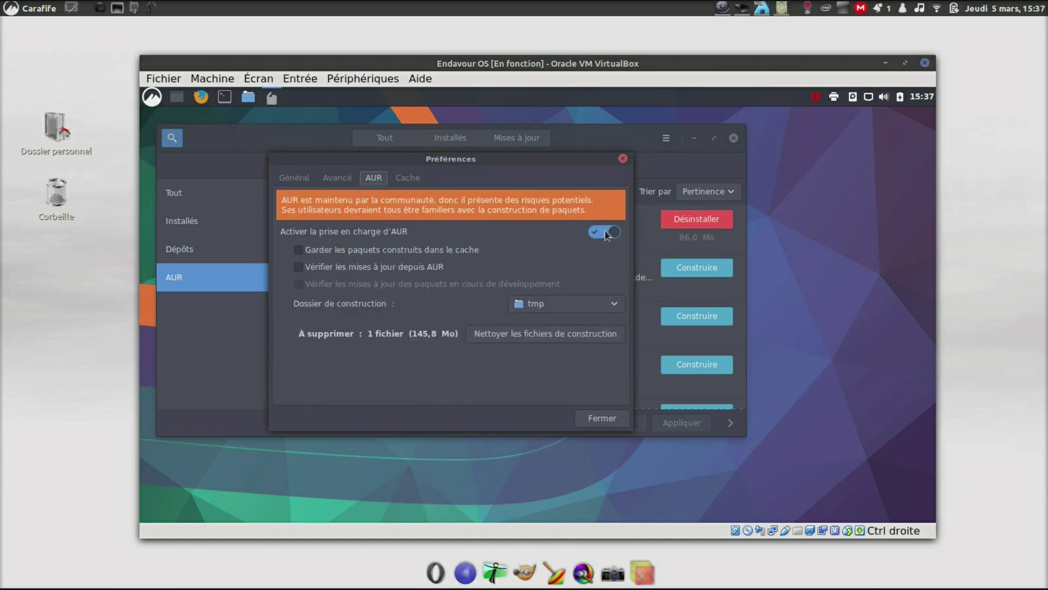
left_click(602, 419)
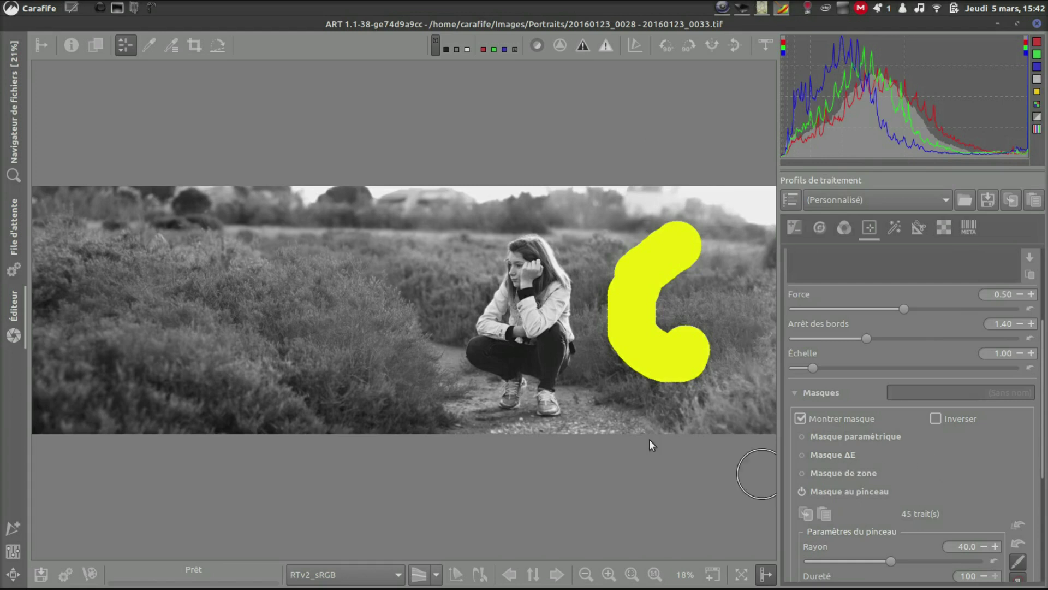
Step: Paint a yellow brush-mask stroke across the bushes on the left of the photo
left_click_drag(325, 273, 140, 295)
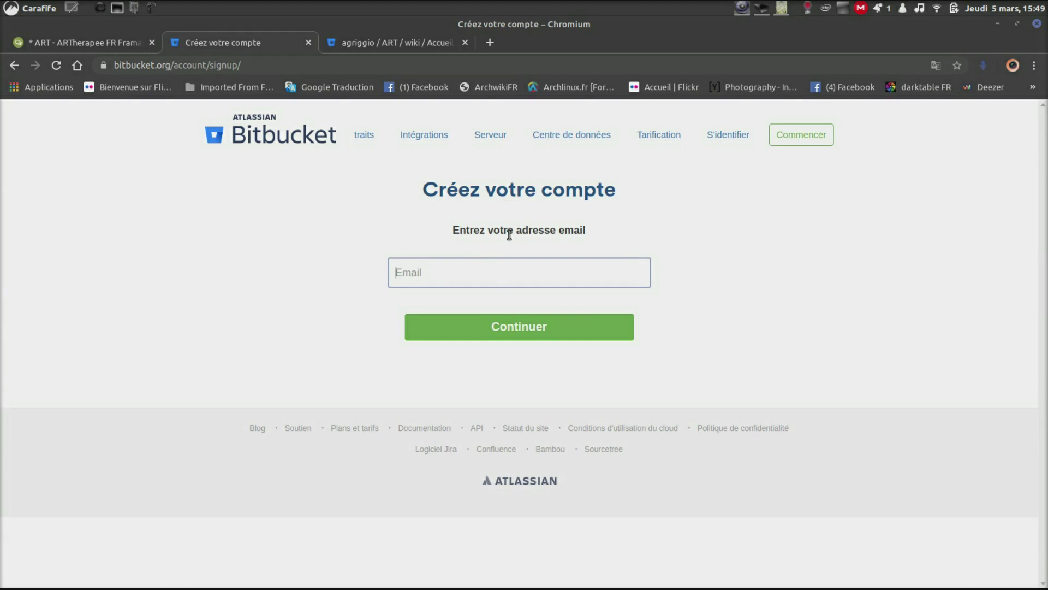
Step: Switch to the ART wiki and open its 'Signalement de bug' list of 7 open issues
left_click(402, 46)
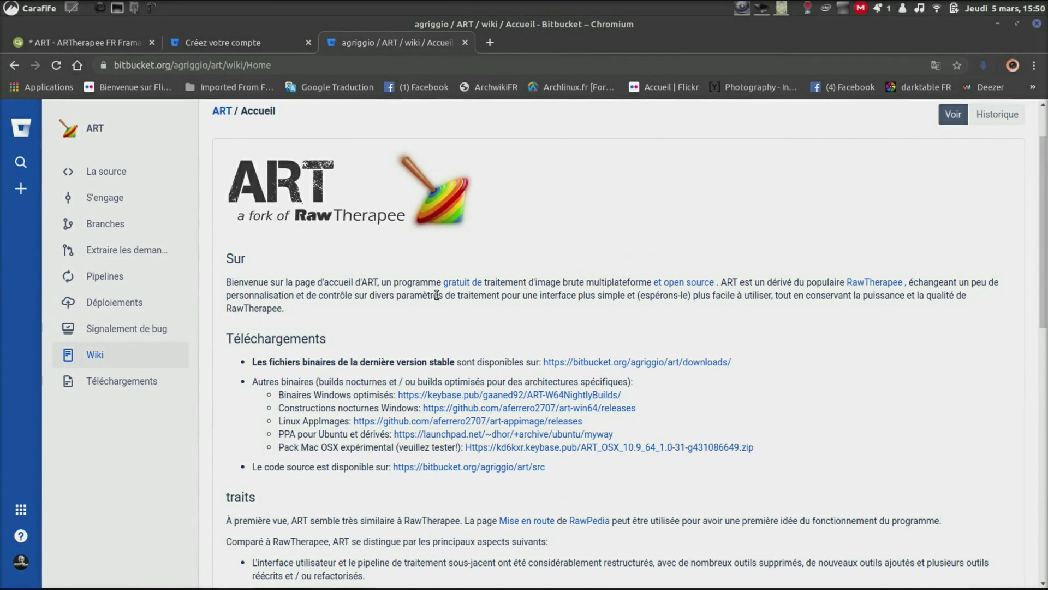
left_click(136, 331)
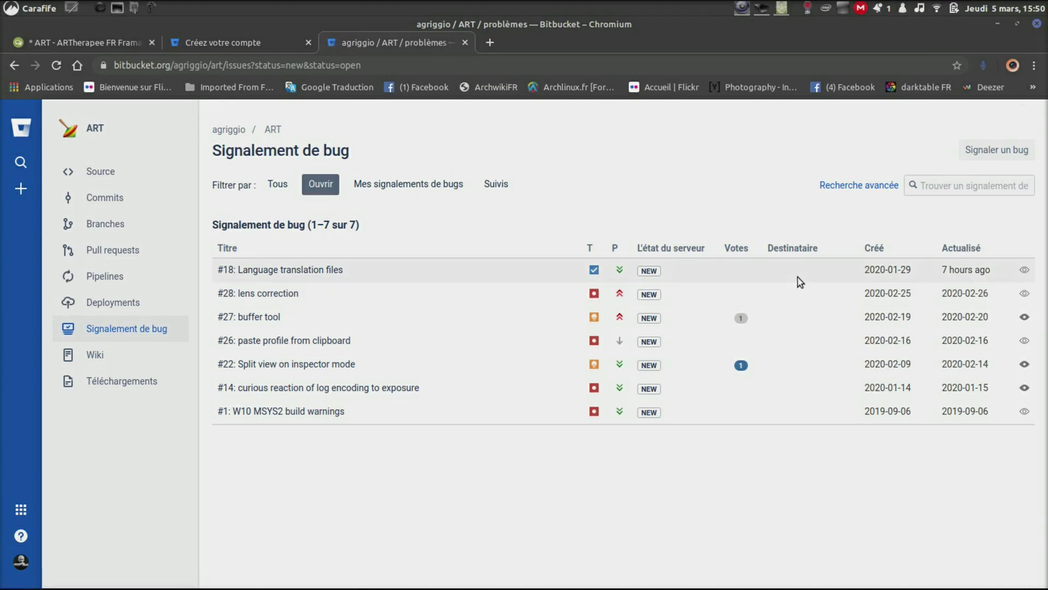
Step: Start a new bug report titled 'sdqdqsdqsd' with description 'qs'
left_click(1006, 151)
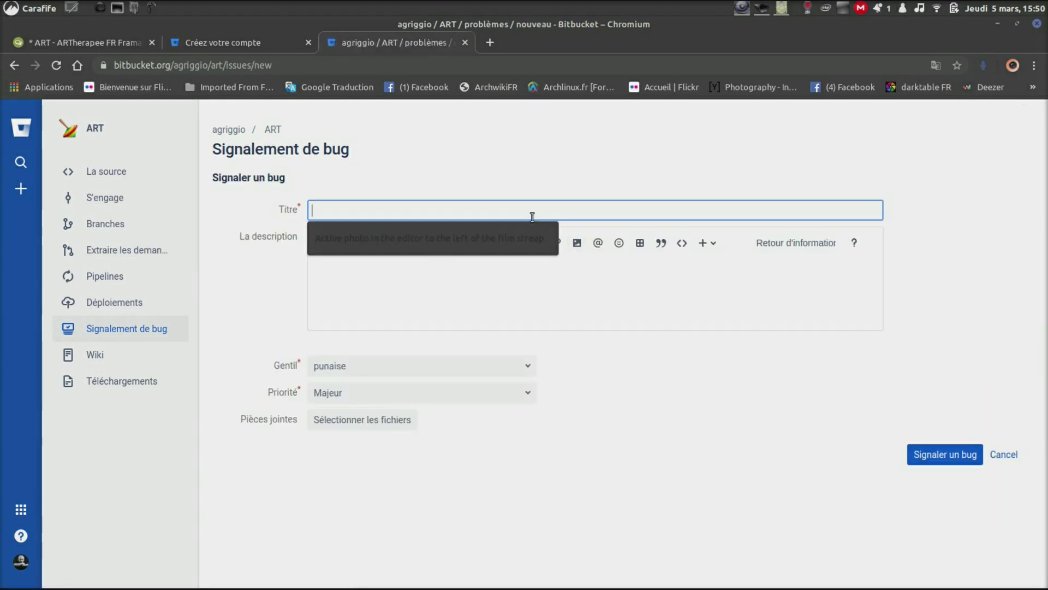
type("sdqdqsdqsd")
left_click(405, 302)
type("qs")
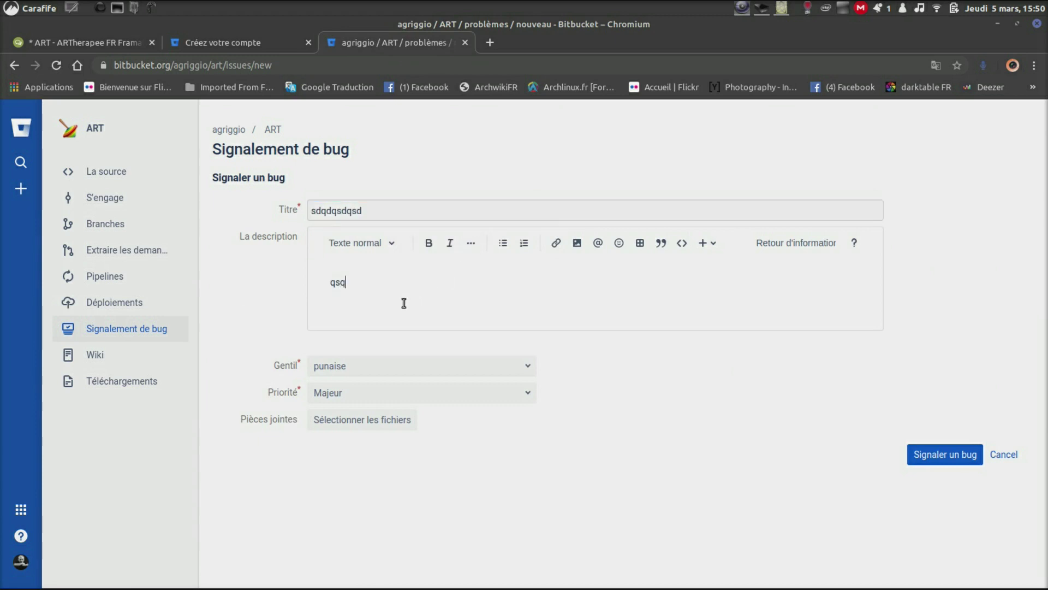
Step: Keep kind 'punaise' and priority 'Majeur', then leave the form without saving
left_click(517, 367)
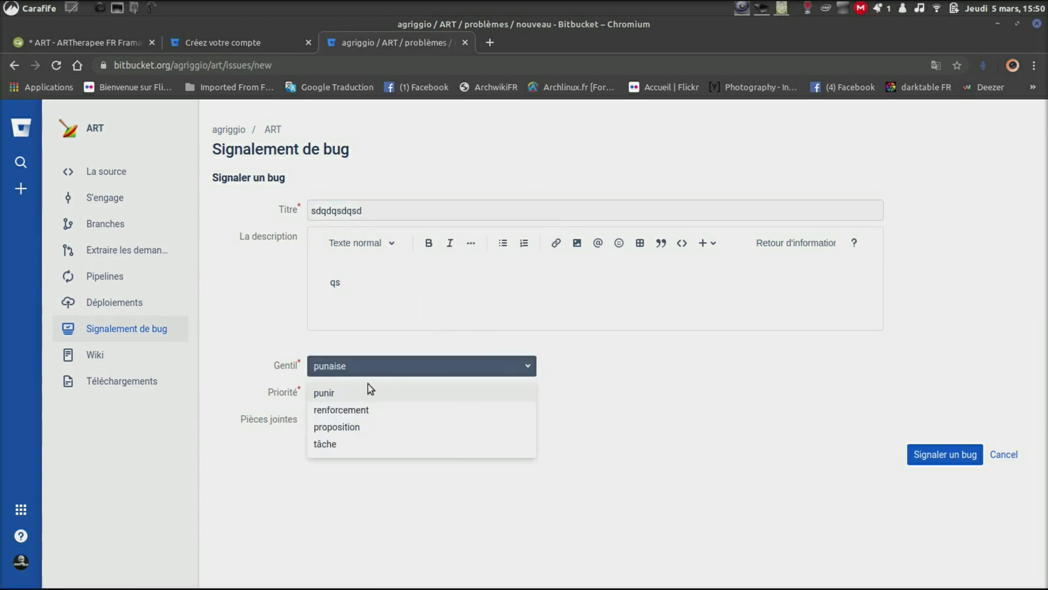
left_click(404, 341)
left_click(506, 393)
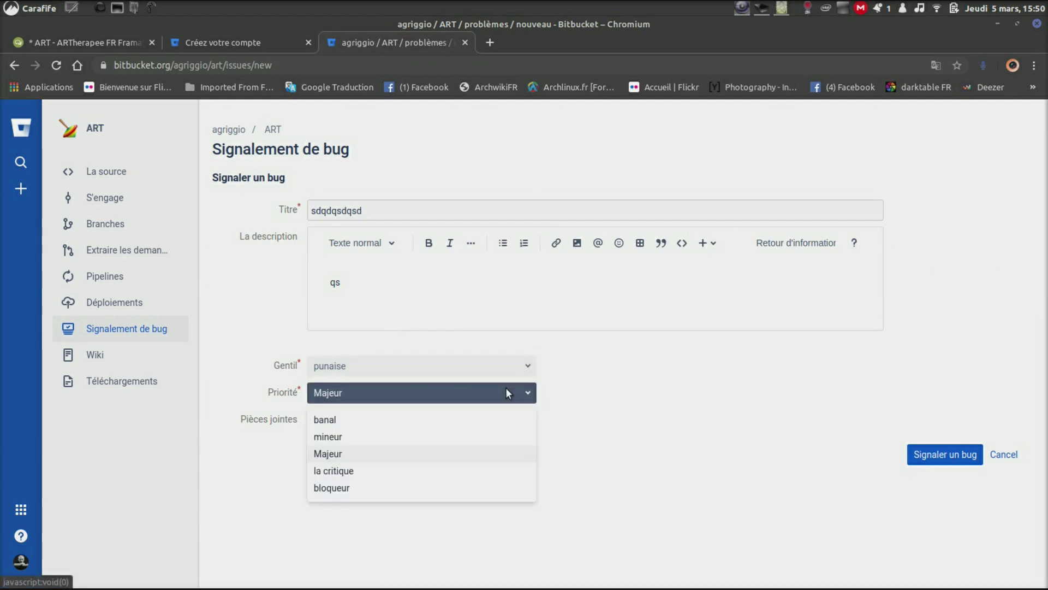
left_click(582, 379)
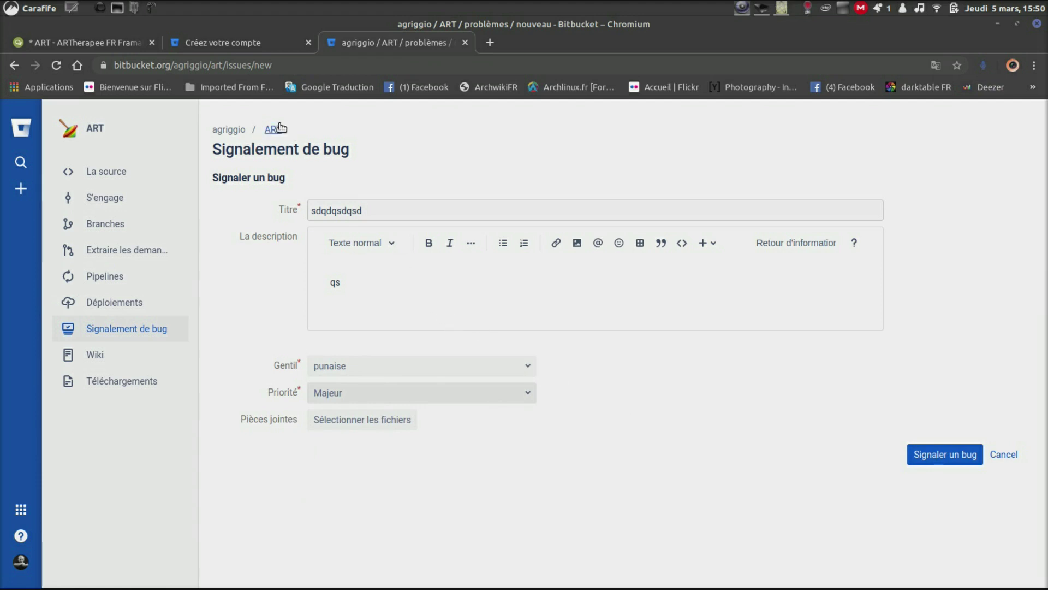
left_click(15, 65)
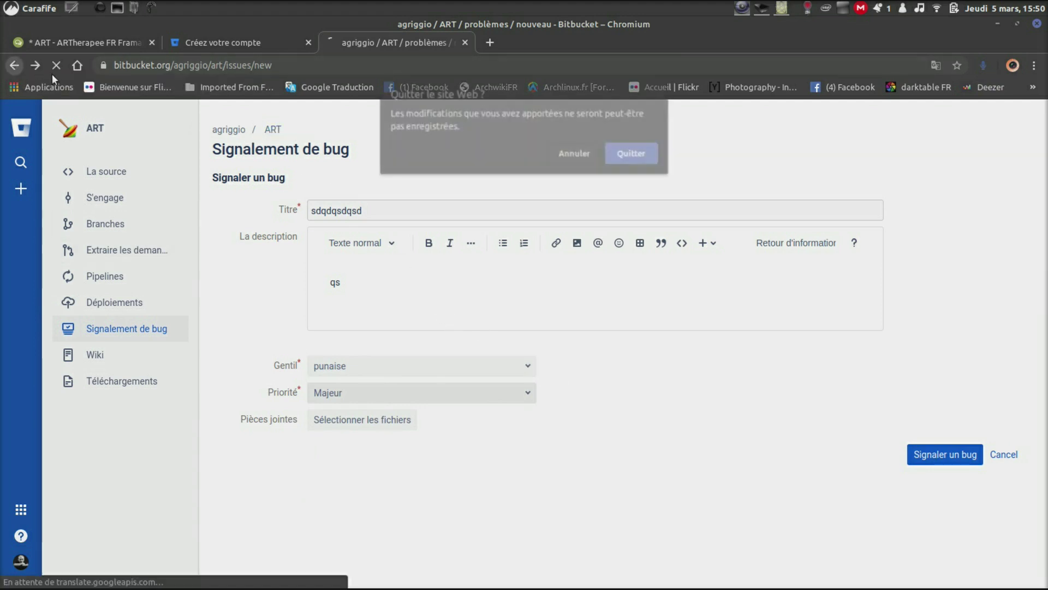
left_click(615, 156)
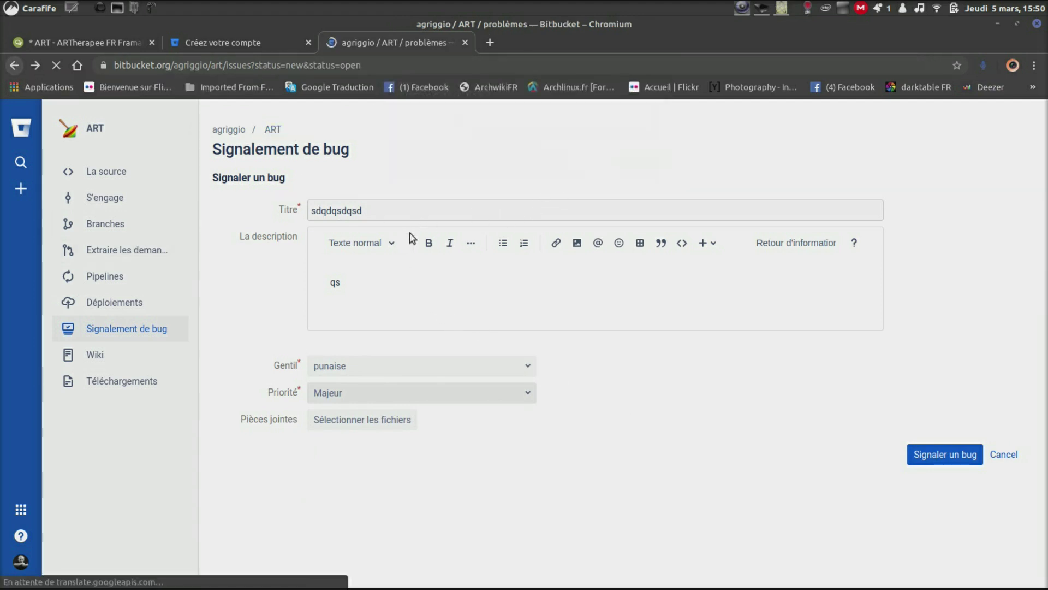